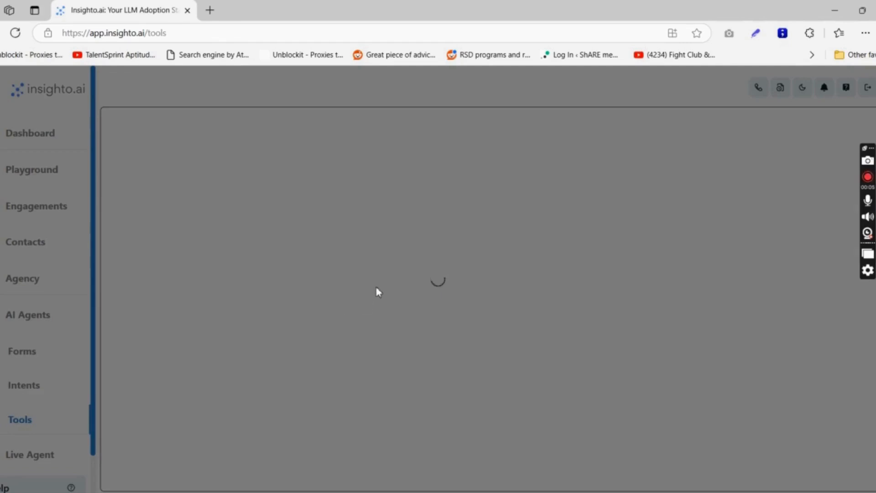
# Open the Call Tool setup and show its existing configurations list.
pyautogui.scroll(-3, 381, 320)
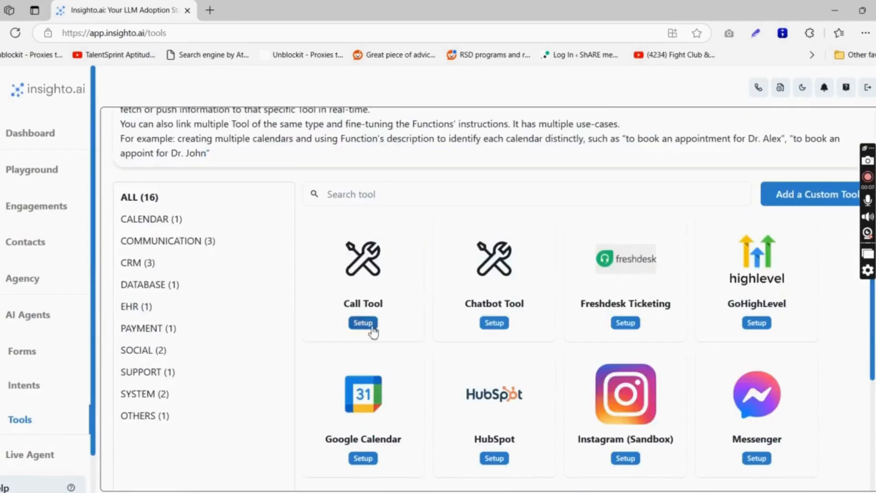
pyautogui.click(367, 323)
pyautogui.click(350, 284)
# Create a new Call Tool configuration named after the first contact.
pyautogui.click(350, 285)
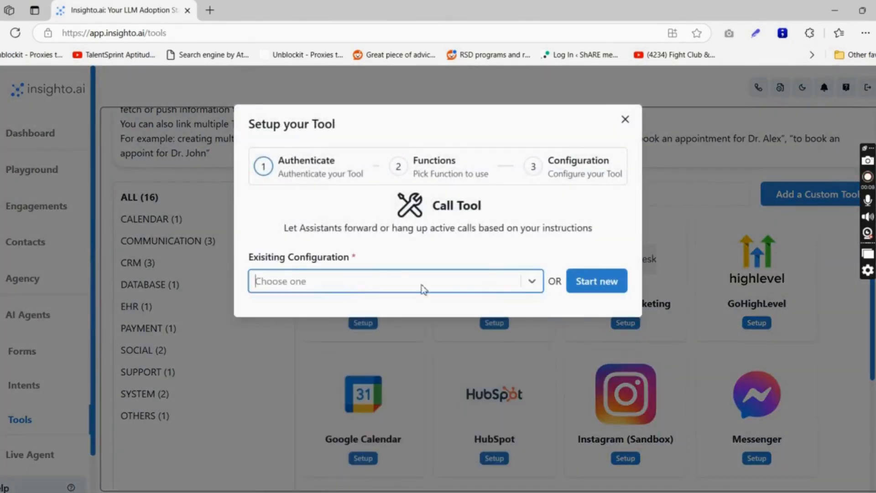
pyautogui.click(581, 294)
pyautogui.click(438, 305)
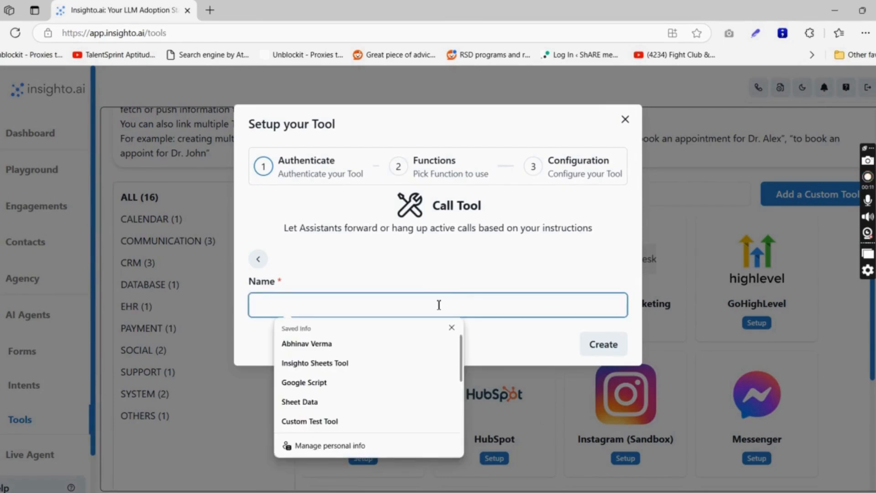
pyautogui.write('Suhas')
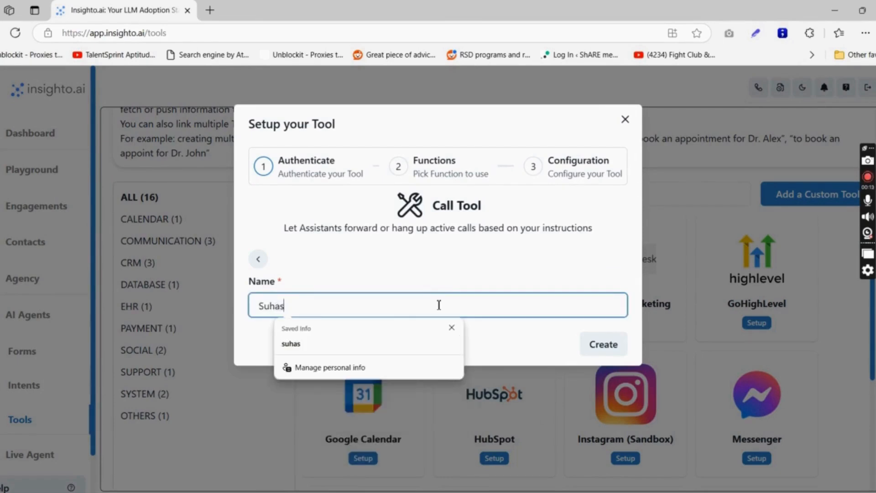
pyautogui.click(617, 344)
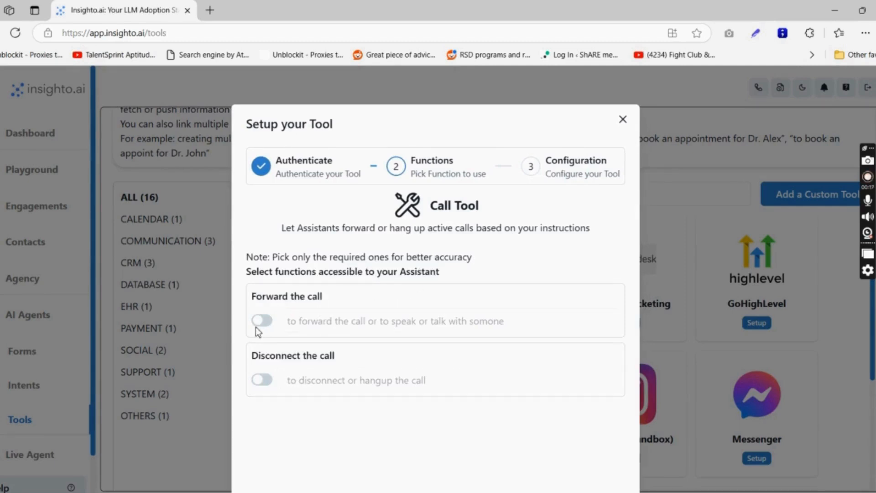
# Enable Forward the call, correct its description with the contact's name, and save.
pyautogui.click(262, 321)
pyautogui.tripleClick(292, 322)
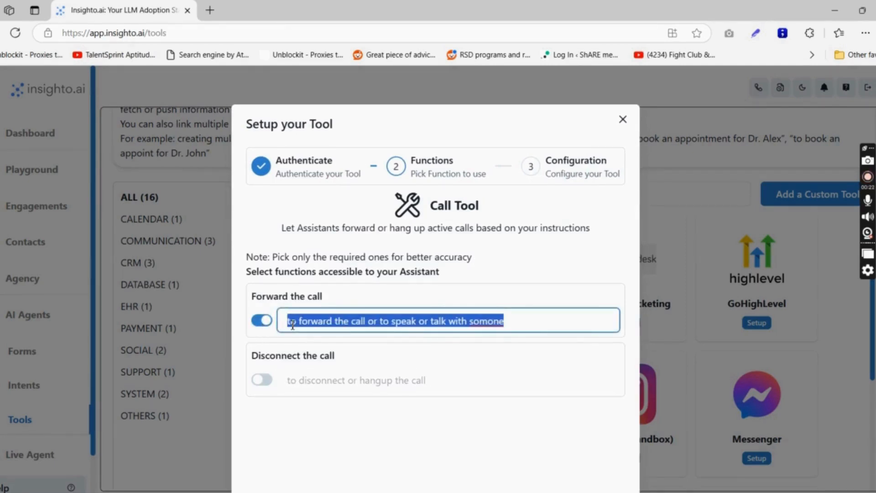
pyautogui.press('End')
pyautogui.press('BackSpace')
pyautogui.press('BackSpace')
pyautogui.press('BackSpace')
pyautogui.press('BackSpace')
pyautogui.press('BackSpace')
pyautogui.press('BackSpace')
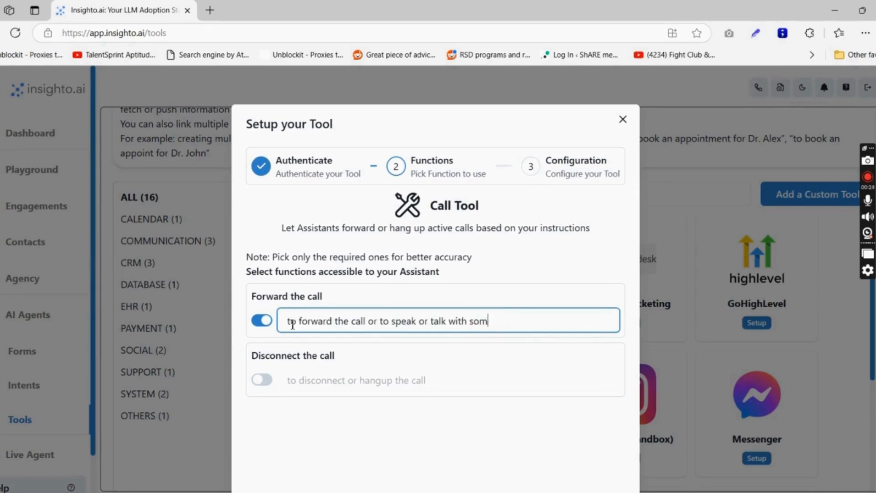
pyautogui.write('Suhas')
pyautogui.scroll(-3, 516, 300)
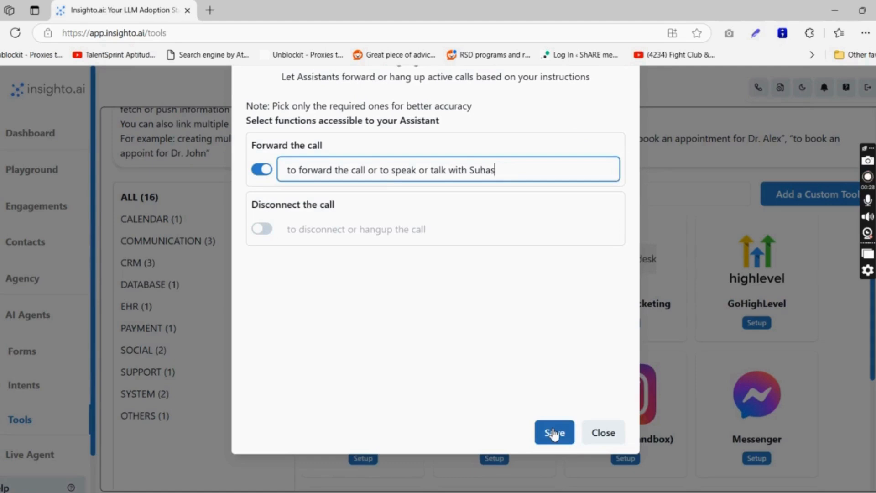
pyautogui.click(554, 434)
# Enter the contact's forwarding phone number, finish, and begin another Call Tool setup.
pyautogui.click(409, 287)
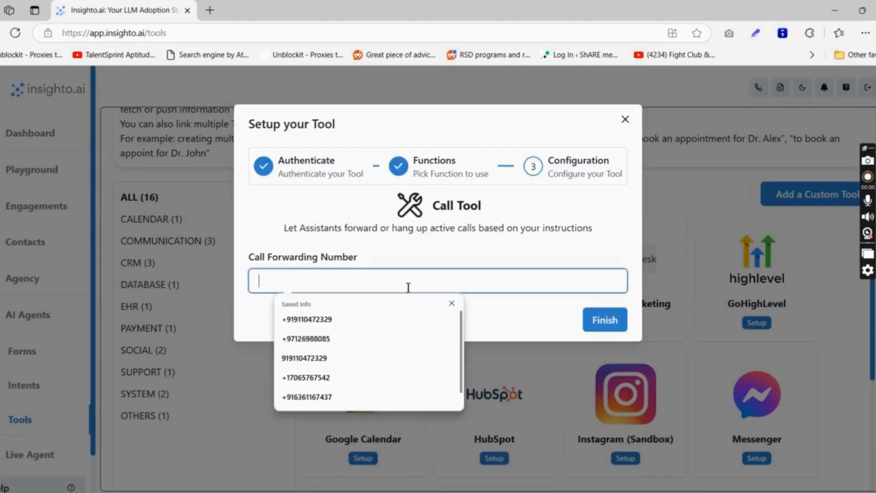
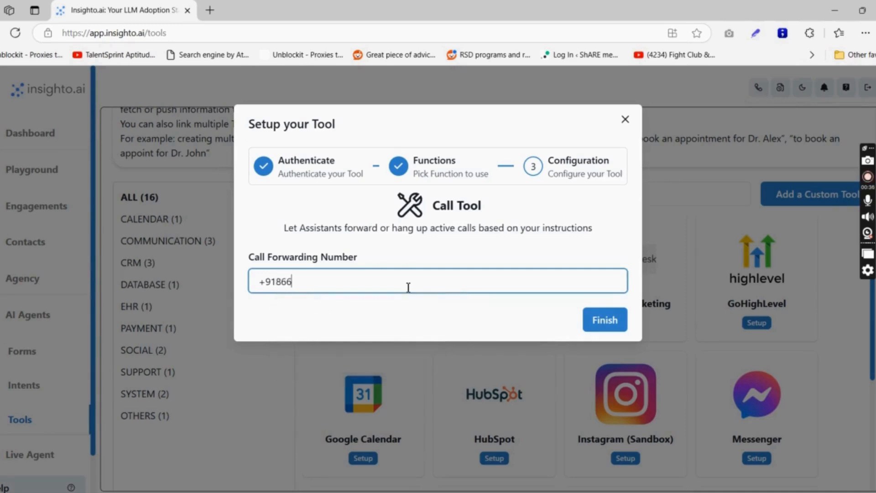
pyautogui.click(593, 323)
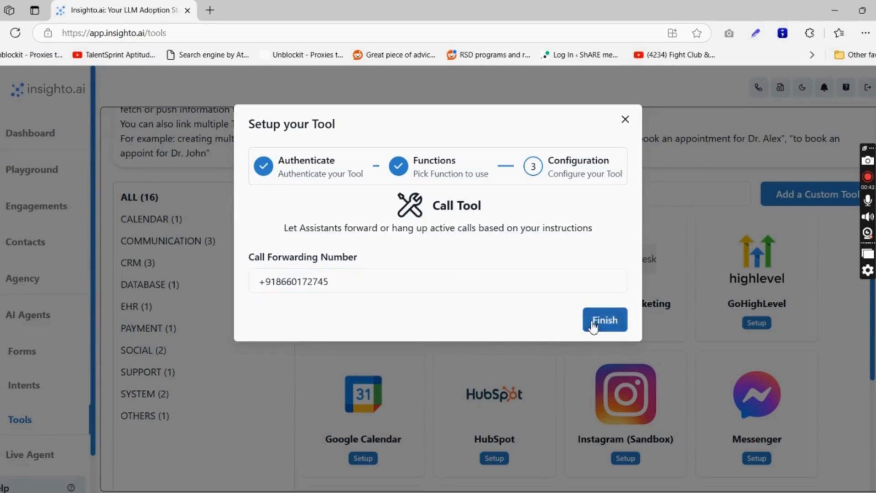
pyautogui.click(364, 323)
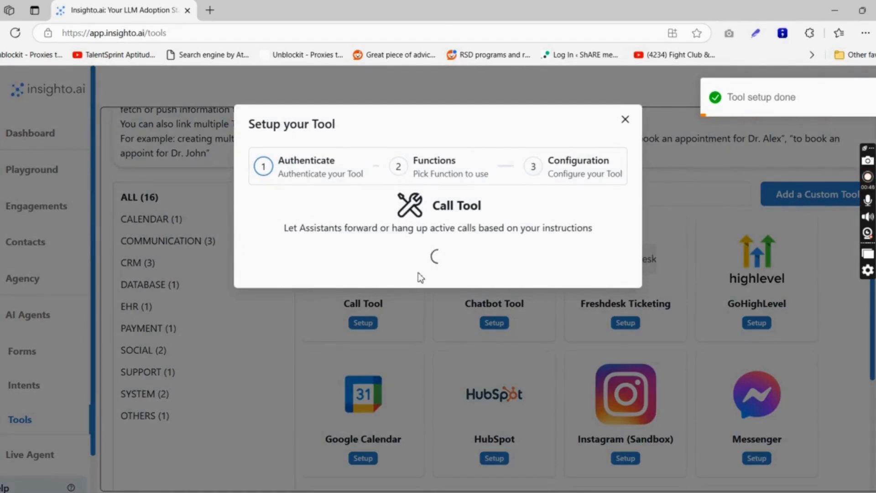
# Create a second Call Tool configuration named after the second contact.
pyautogui.click(579, 287)
pyautogui.click(407, 302)
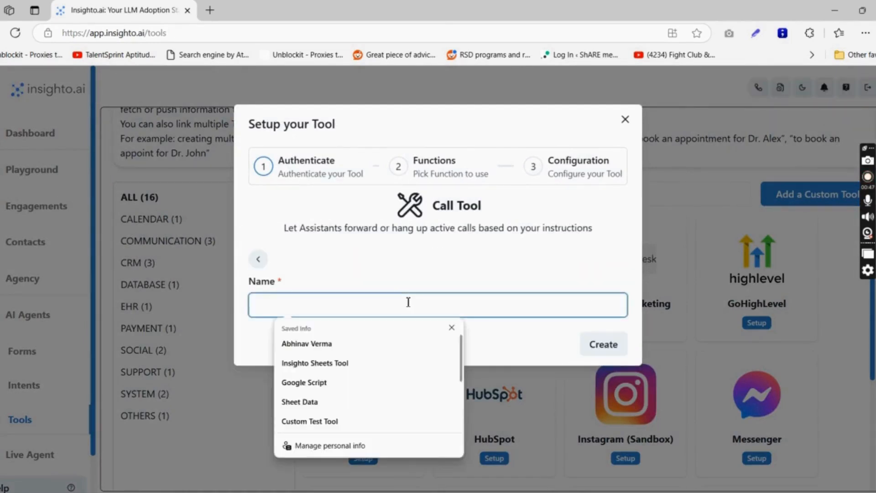
pyautogui.write('Ak')
pyautogui.press('Tab')
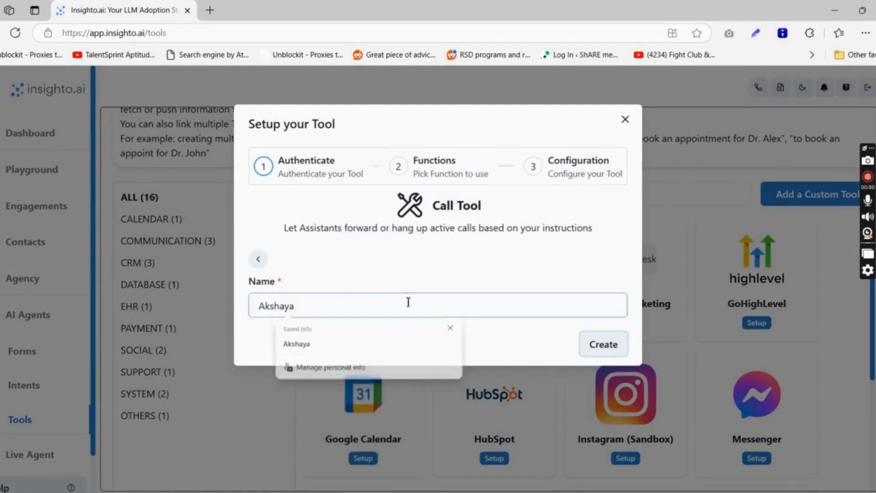
pyautogui.click(603, 345)
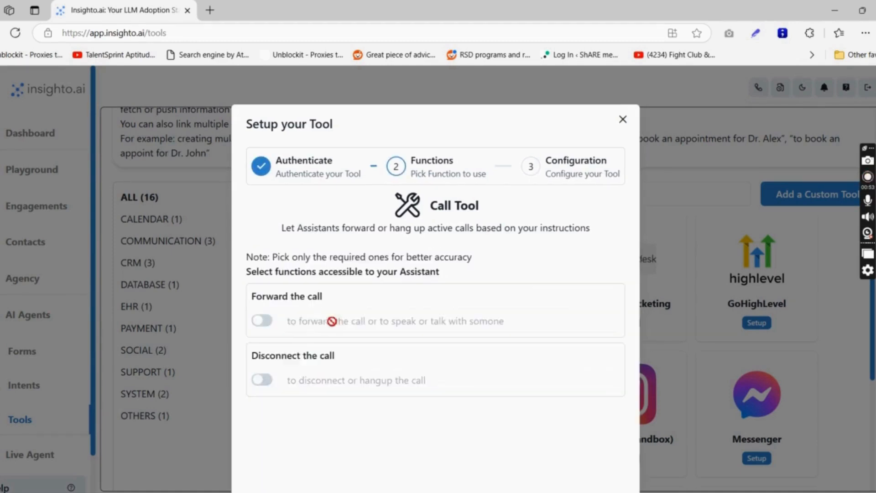
# Enable Forward the call, fix its description with the second contact's name, and save.
pyautogui.click(262, 320)
pyautogui.click(554, 323)
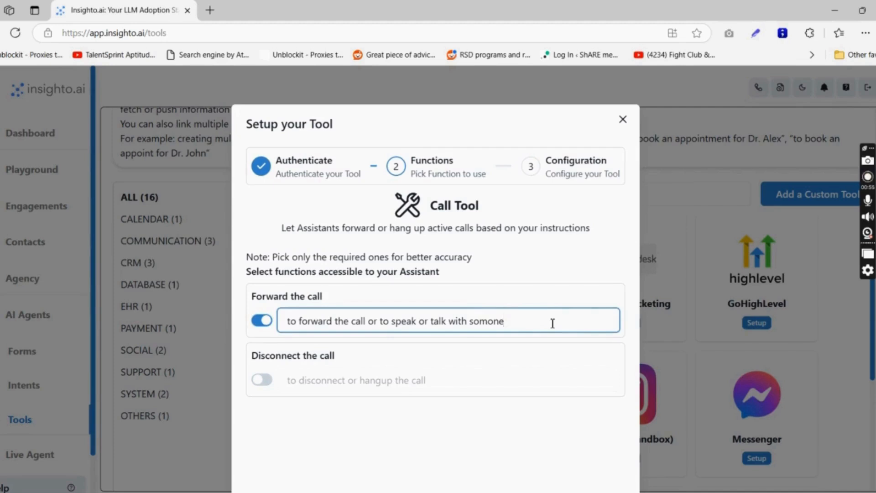
pyautogui.press('BackSpace')
pyautogui.press('BackSpace')
pyautogui.press('BackSpace')
pyautogui.press('BackSpace')
pyautogui.press('BackSpace')
pyautogui.write('Akshaya')
pyautogui.scroll(-3, 552, 323)
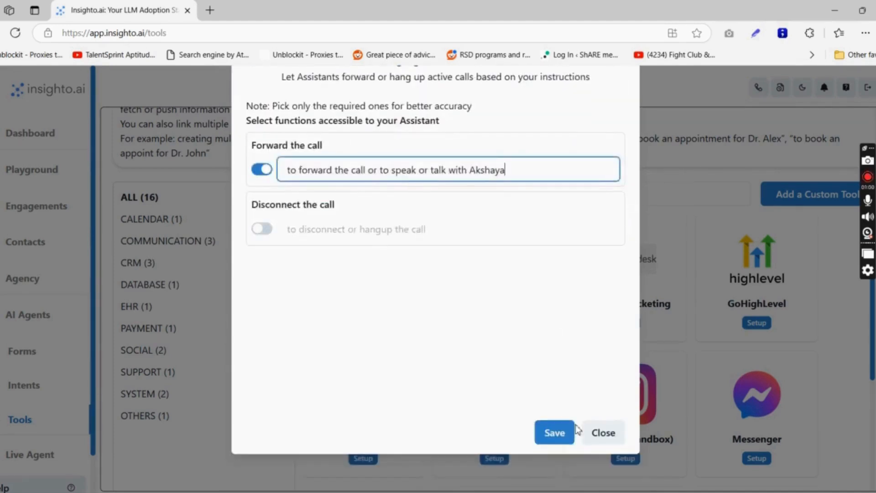
pyautogui.click(558, 429)
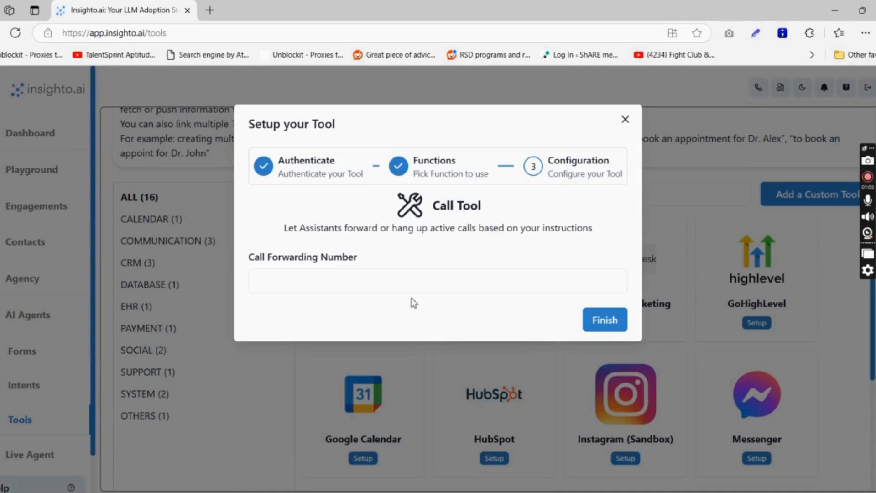
# Enter the second contact's forwarding phone number and finish the configuration.
pyautogui.click(411, 287)
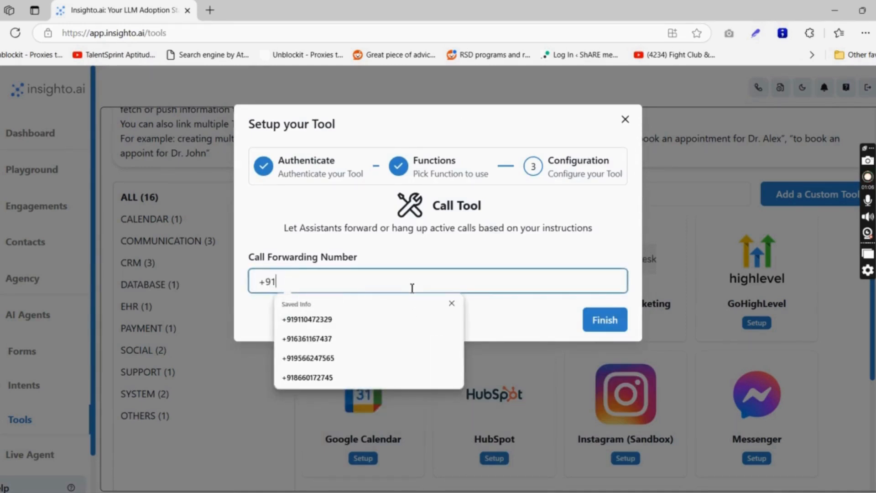
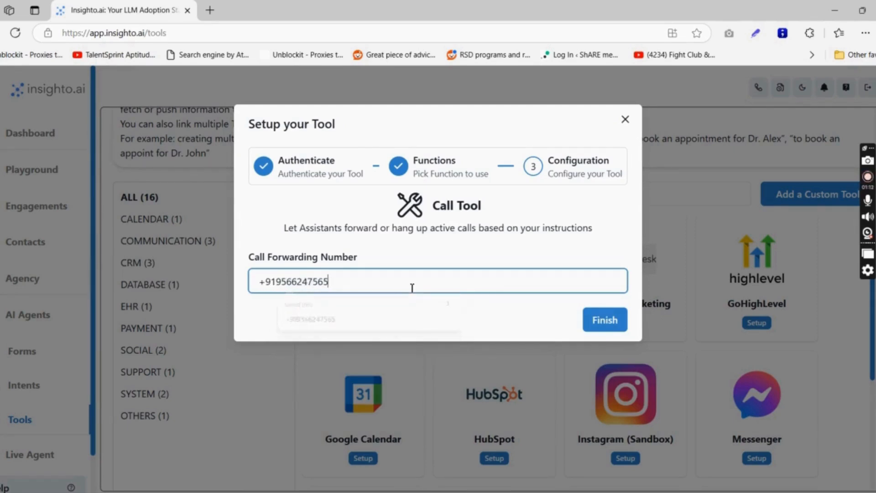
pyautogui.click(601, 329)
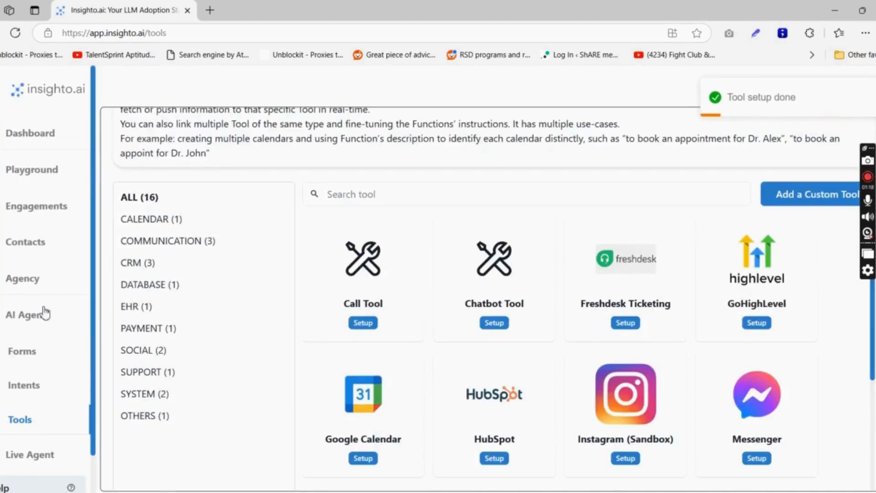
pyautogui.click(43, 313)
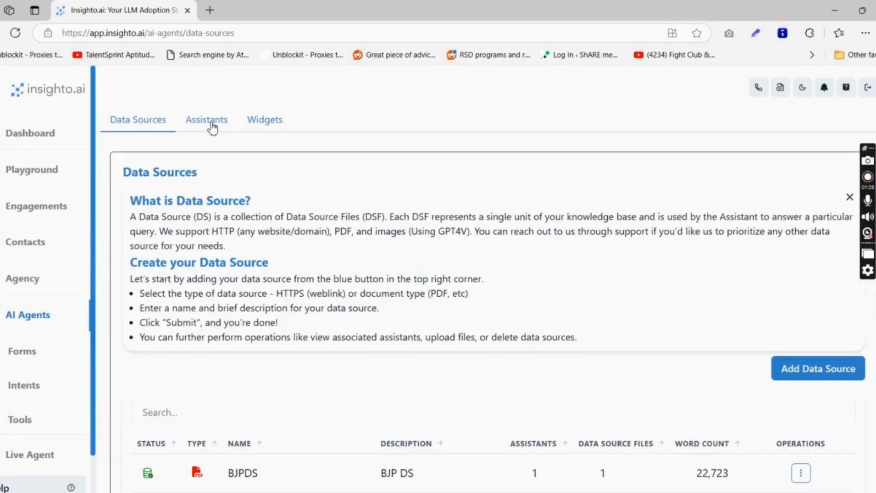
# From the Assistants list, open the Add an Assistant form.
pyautogui.click(212, 127)
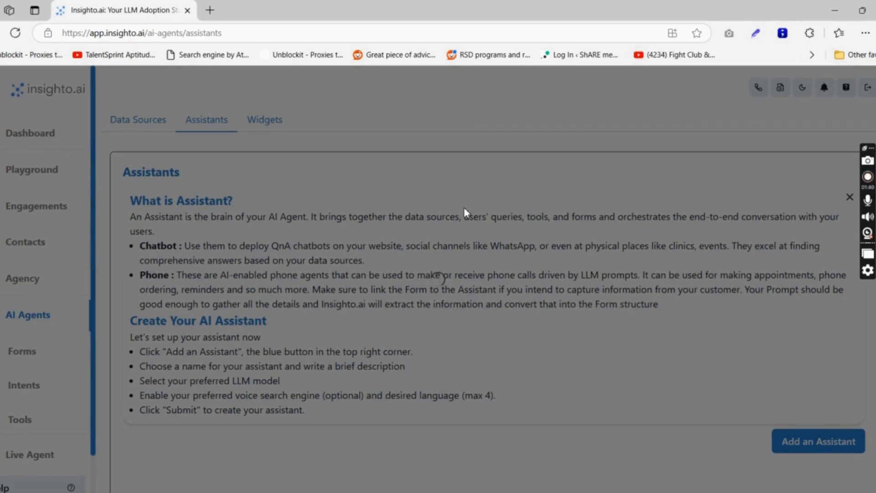
pyautogui.scroll(-7, 461, 214)
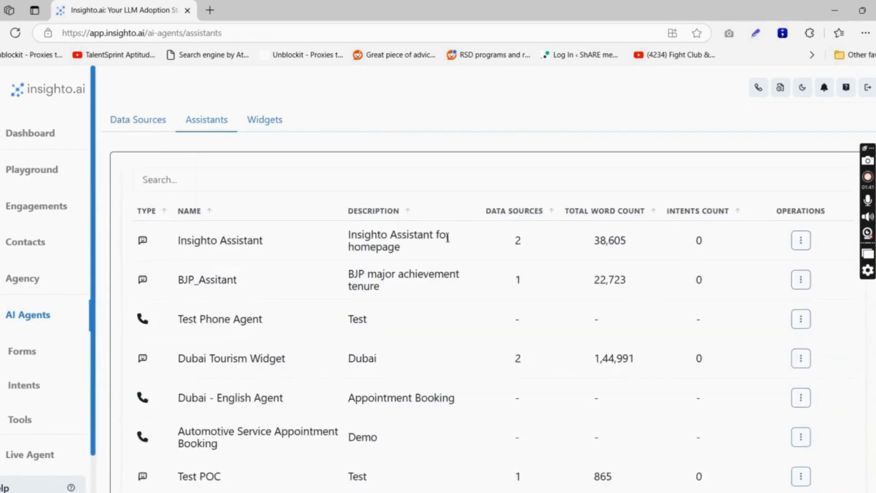
pyautogui.scroll(3, 456, 241)
pyautogui.click(803, 289)
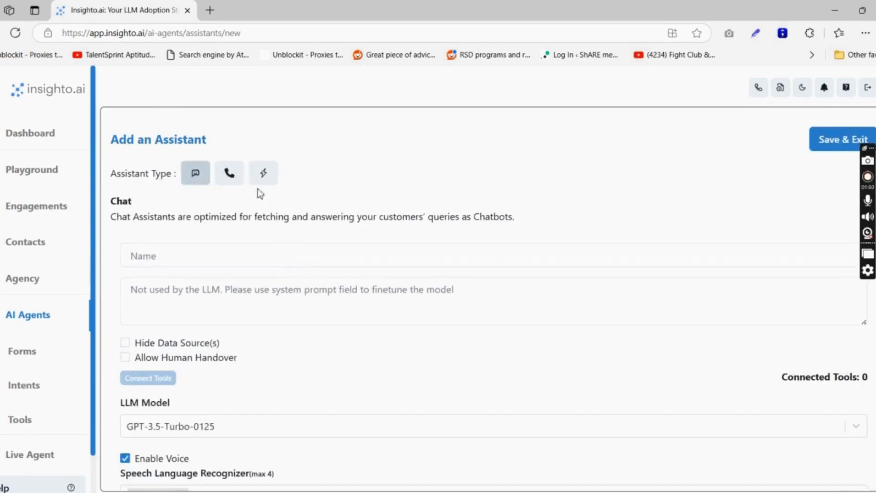
# Make it a Phone assistant named 'Call Forwarding' with description 'Call Forwarding Tool Demo &Tutorial'.
pyautogui.click(231, 173)
pyautogui.click(271, 254)
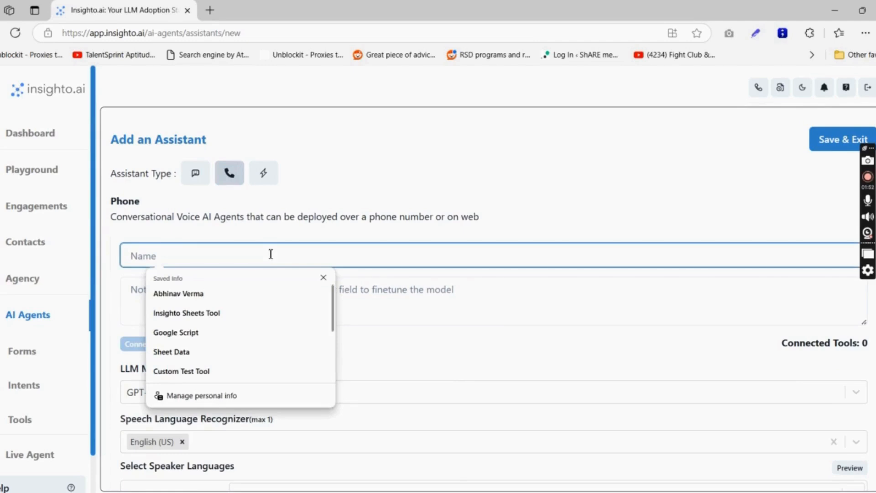
pyautogui.write('Call')
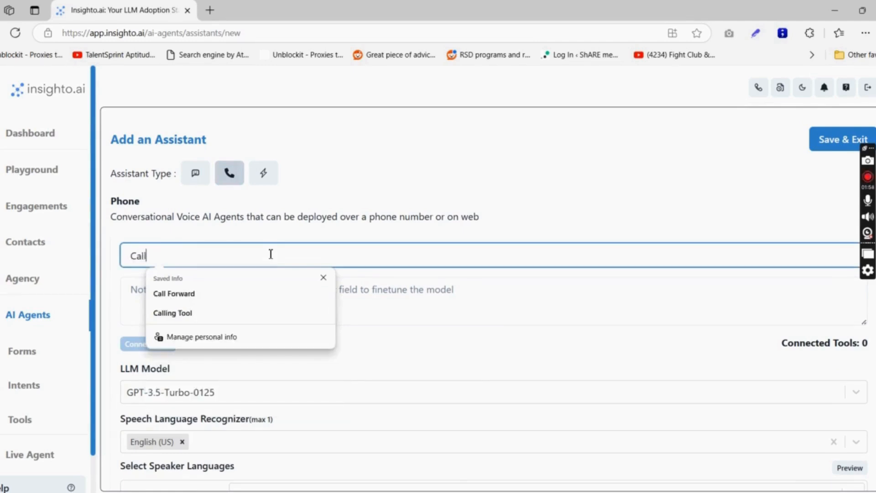
pyautogui.write(' Forw')
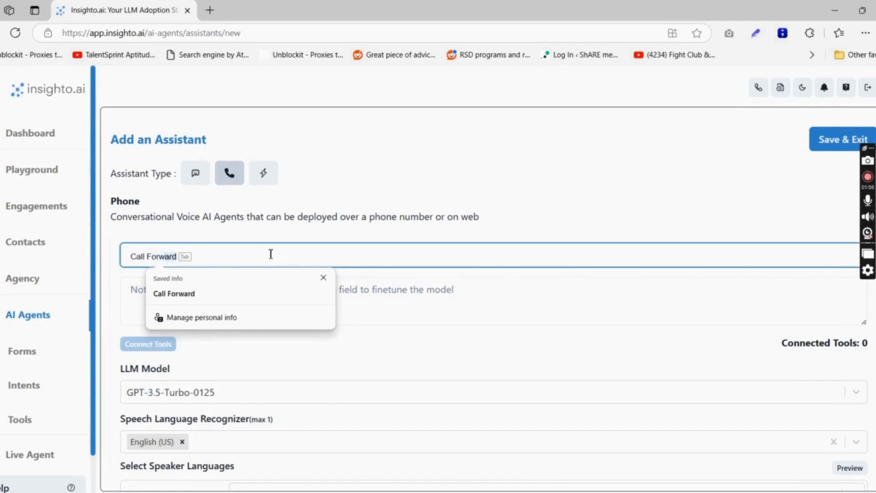
pyautogui.write('arding')
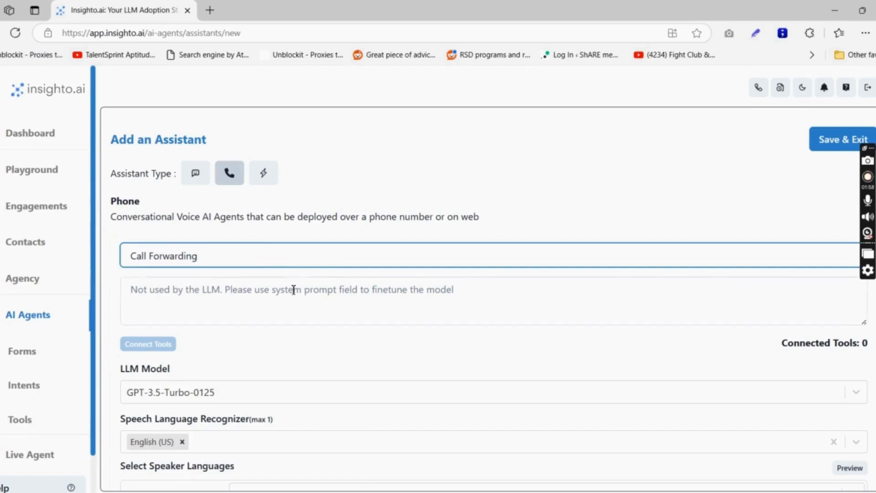
pyautogui.click(293, 289)
pyautogui.write('Call')
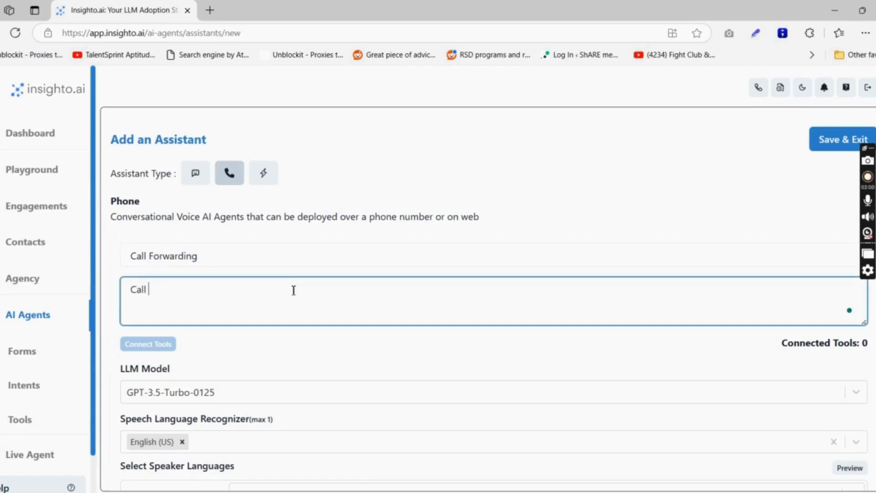
pyautogui.write(' Forwarding')
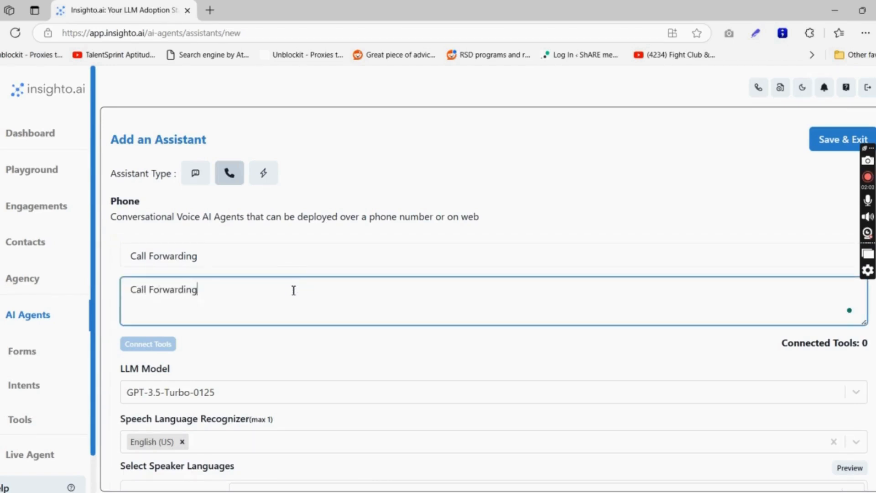
pyautogui.write(' Tool Demo ')
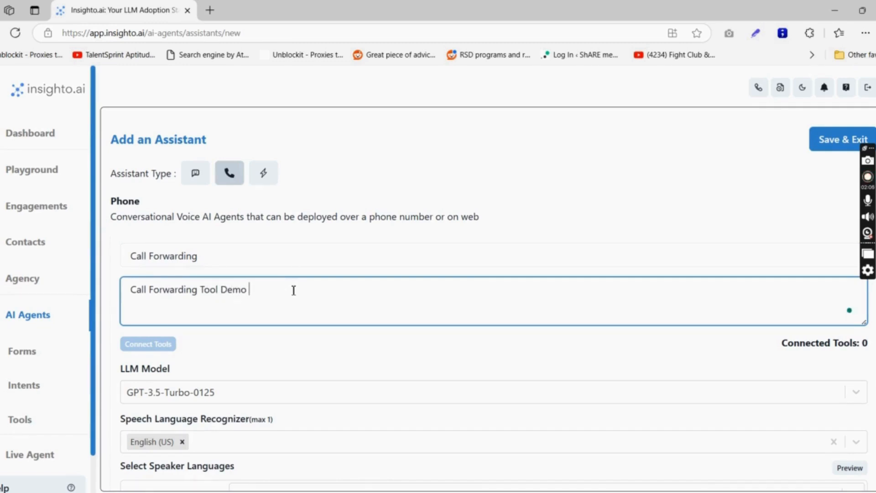
pyautogui.write('&v Tutotrial')
pyautogui.hotkey('ctrl', 'Left')
pyautogui.press('BackSpace')
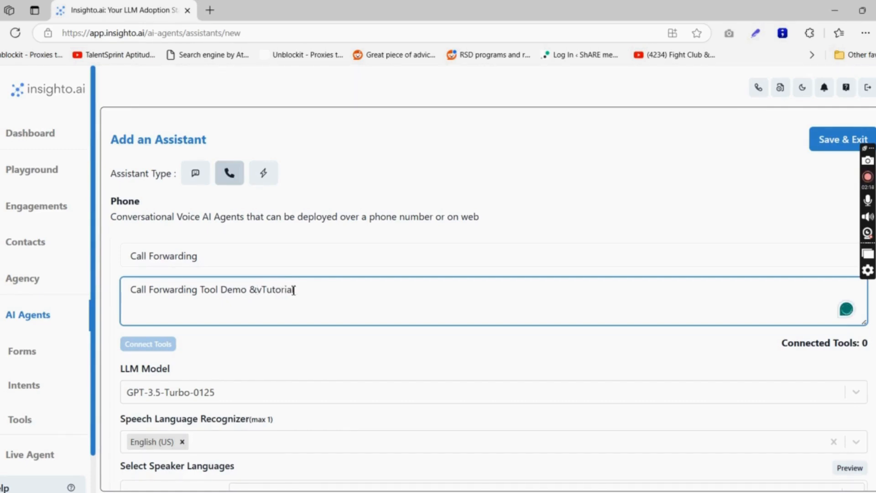
pyautogui.press('BackSpace')
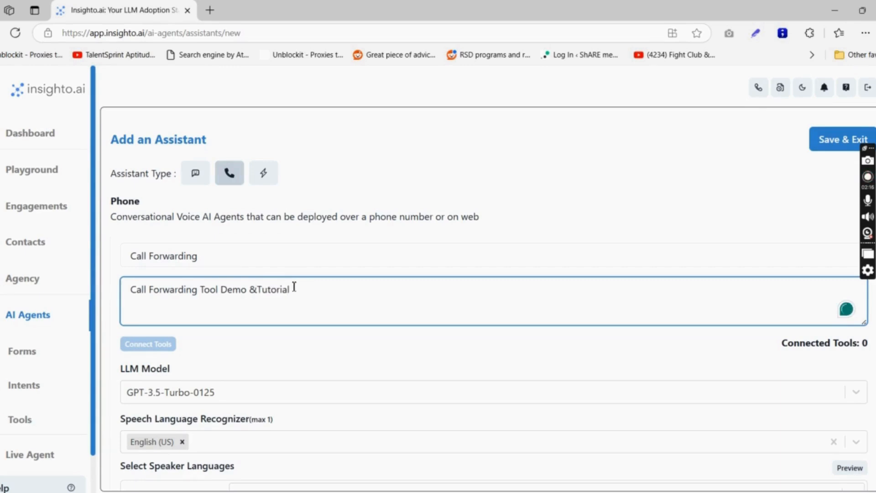
# Choose GPT-4o mini as the LLM model.
pyautogui.scroll(-3, 255, 319)
pyautogui.click(222, 277)
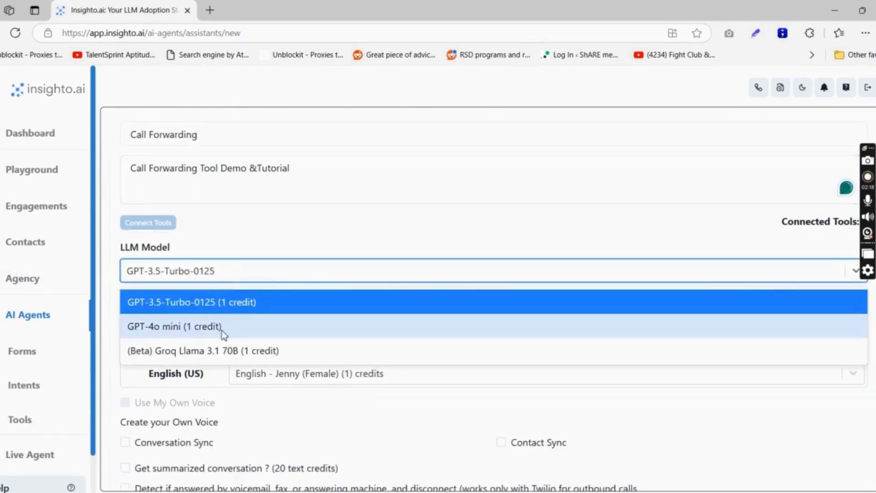
pyautogui.click(223, 327)
pyautogui.scroll(-6, 231, 321)
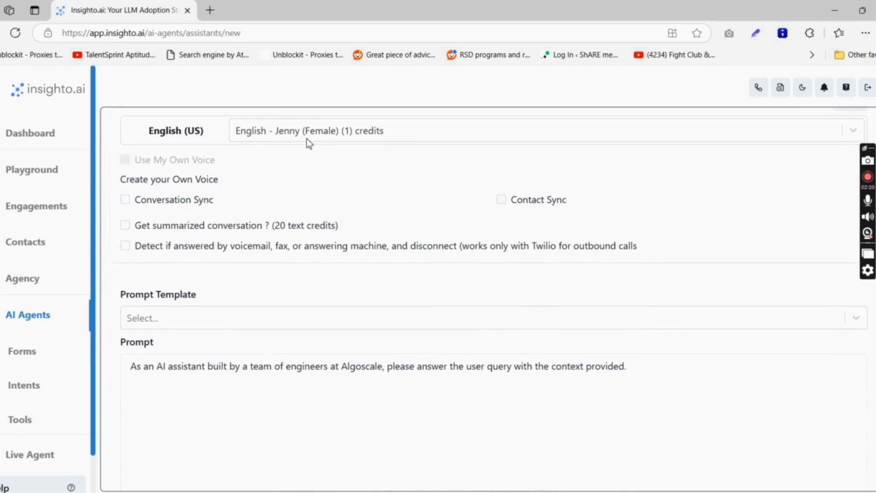
# Replace the default prompt with Jenna's greeting that asks whom the caller wants and connects them.
pyautogui.click(256, 366)
pyautogui.hotkey('ctrl', 'a')
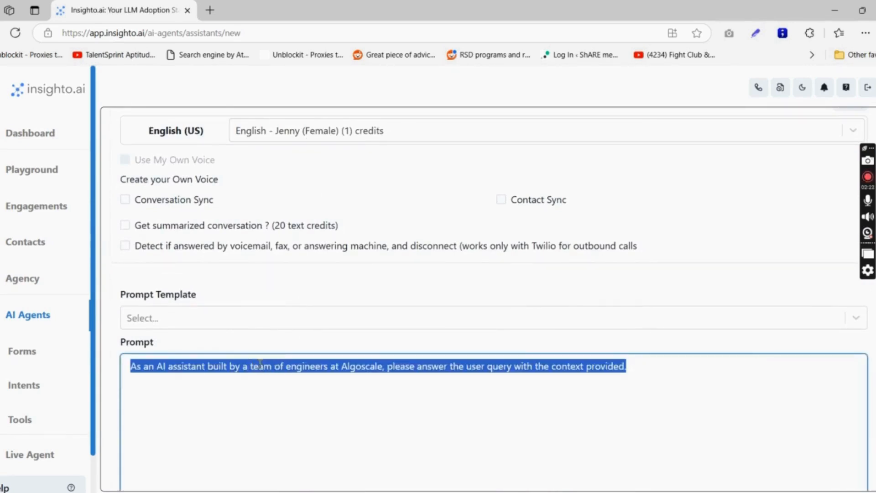
pyautogui.write('You are ')
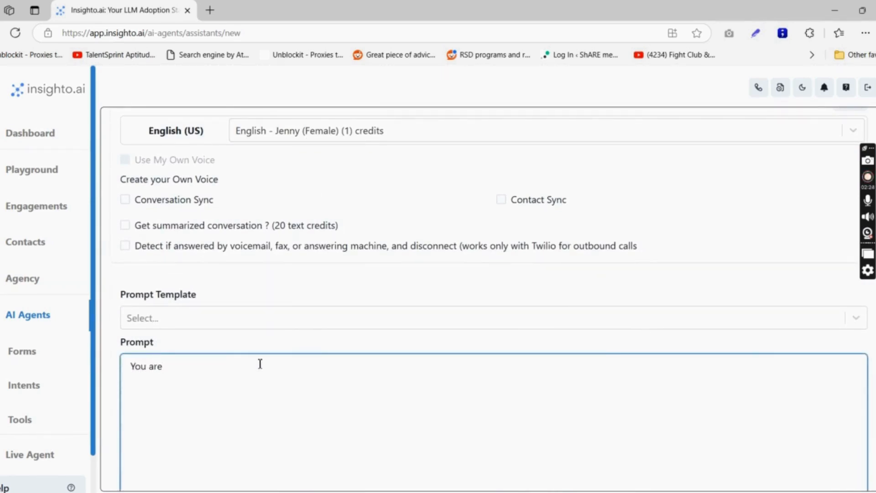
pyautogui.write('Jenna. You have to ')
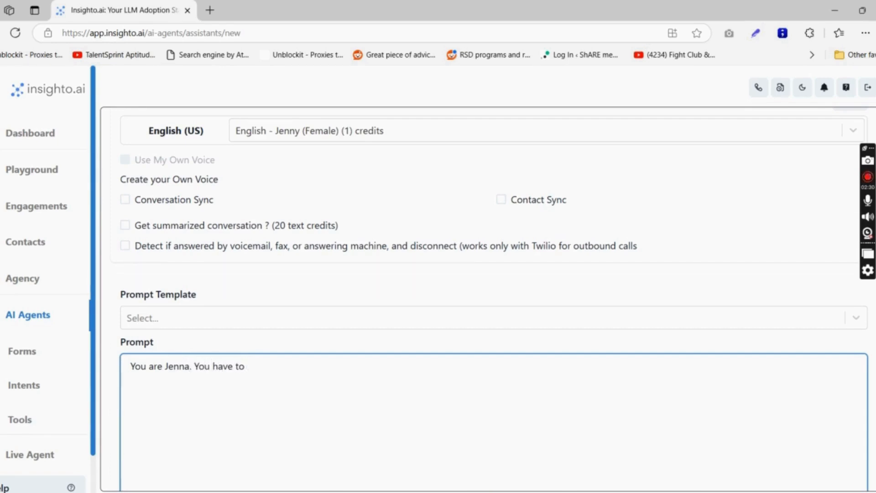
pyautogui.write('greet the')
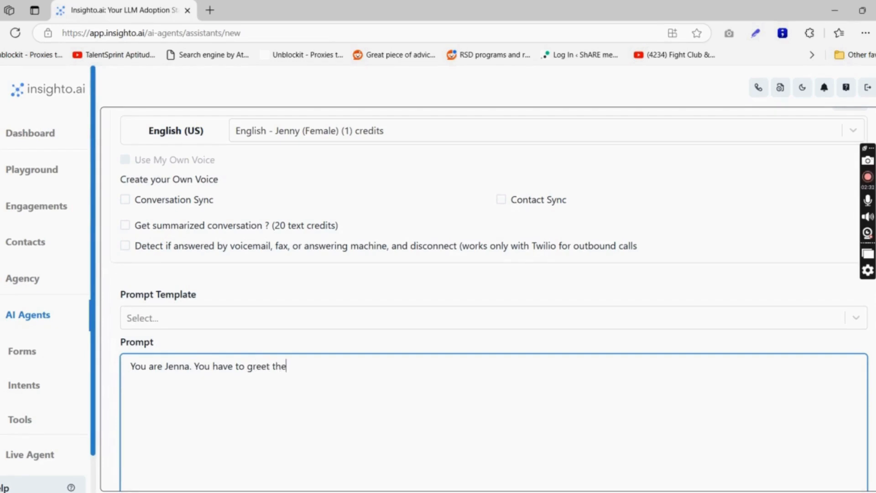
pyautogui.write(' user and ask who ')
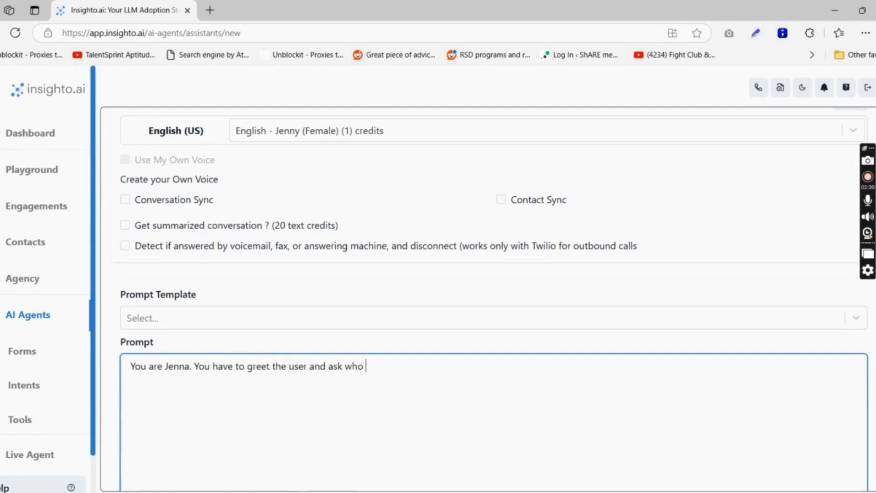
pyautogui.write('would they')
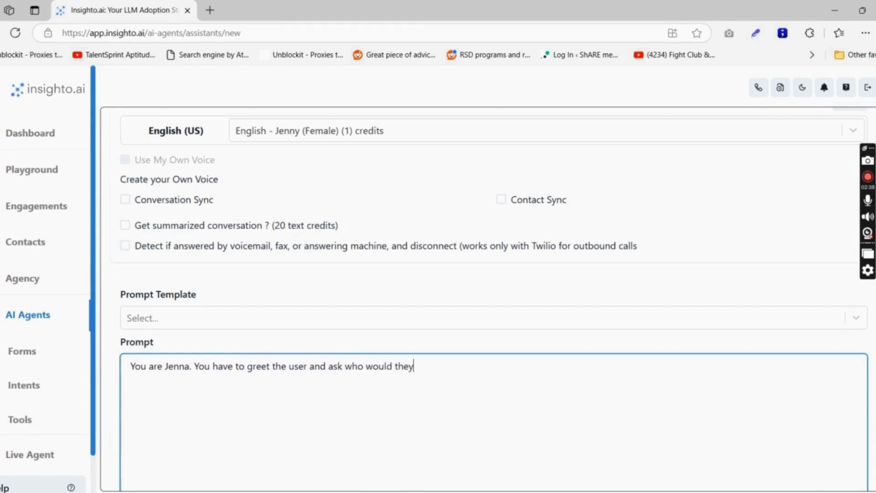
pyautogui.write(' like to talk to. ')
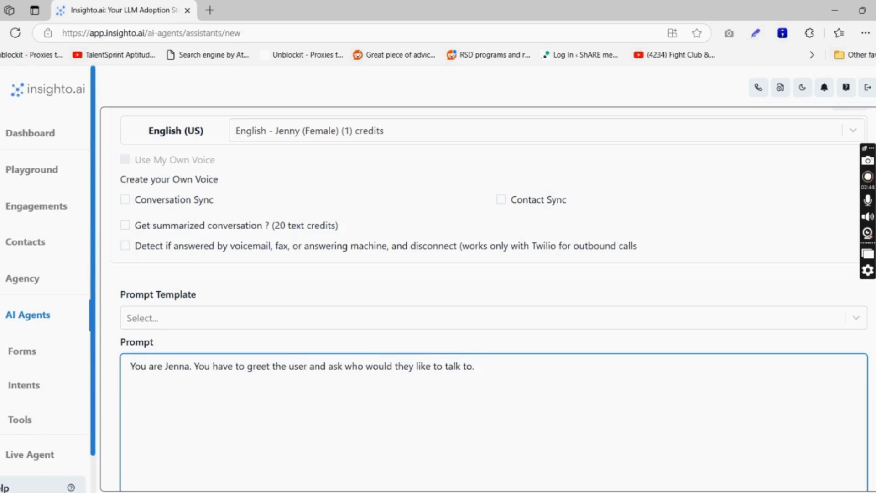
pyautogui.write('Based on their')
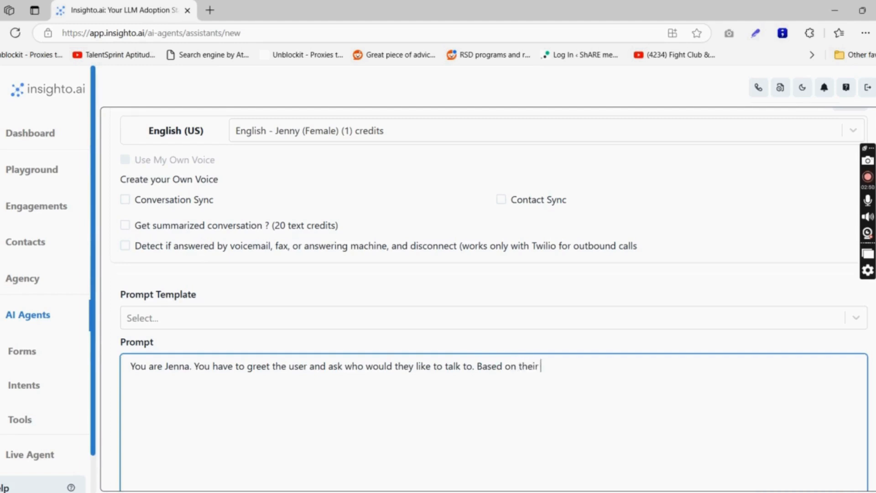
pyautogui.write(' response, connect to')
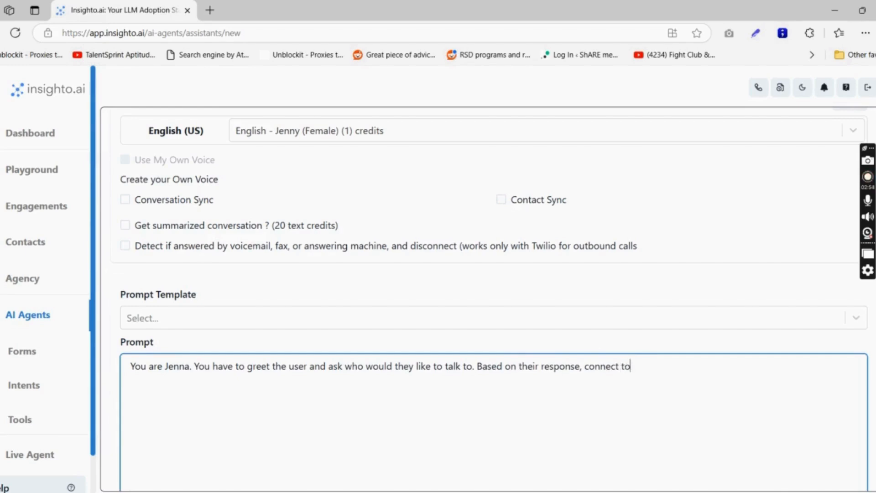
pyautogui.write(' the available ')
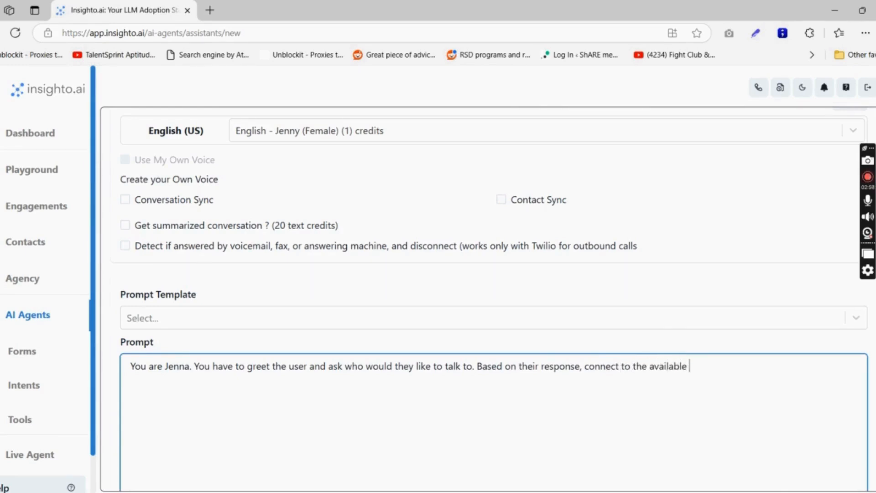
pyautogui.write('tool')
pyautogui.scroll(7, 783, 214)
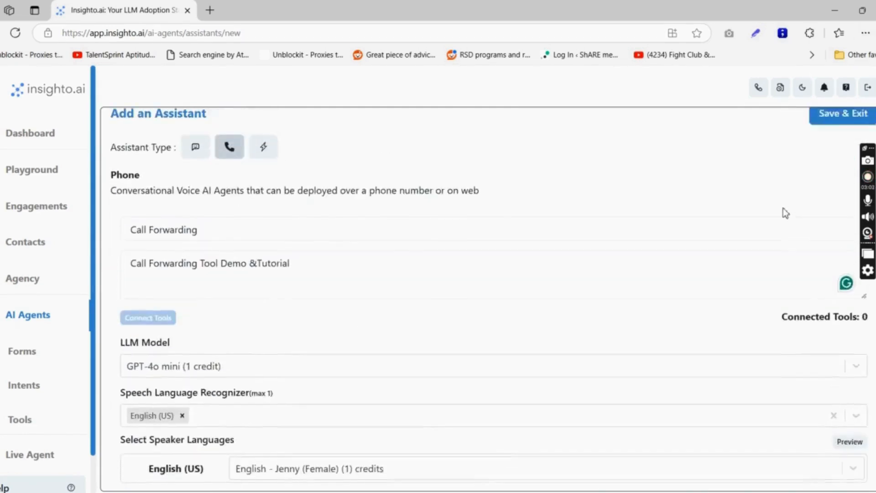
# Save the assistant, then choose Edit Assistant on the Call Forwarding row.
pyautogui.click(822, 143)
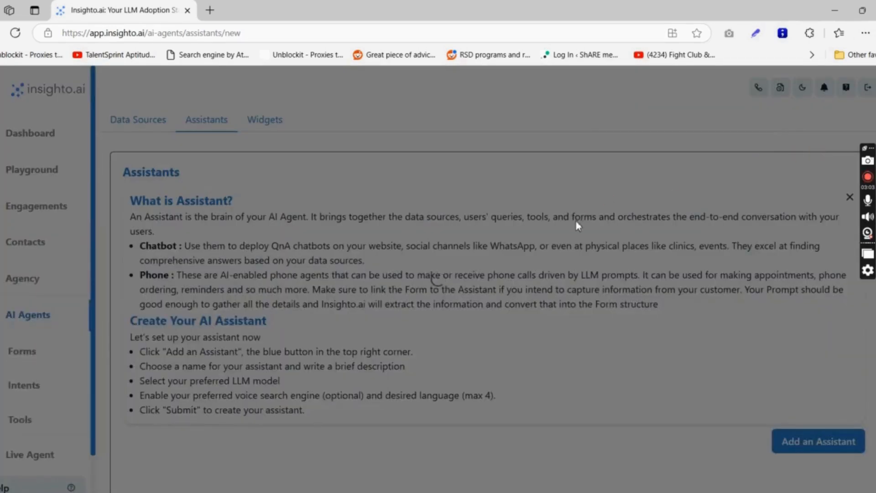
pyautogui.scroll(-5, 578, 231)
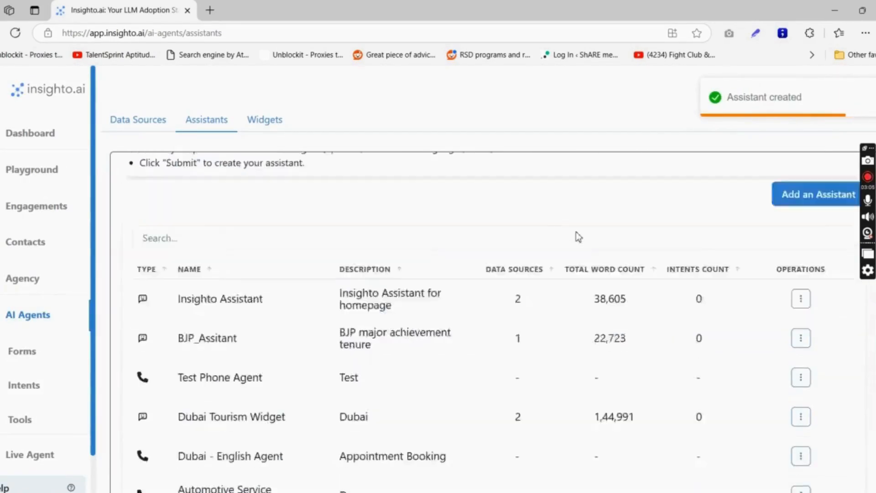
pyautogui.scroll(-3, 578, 236)
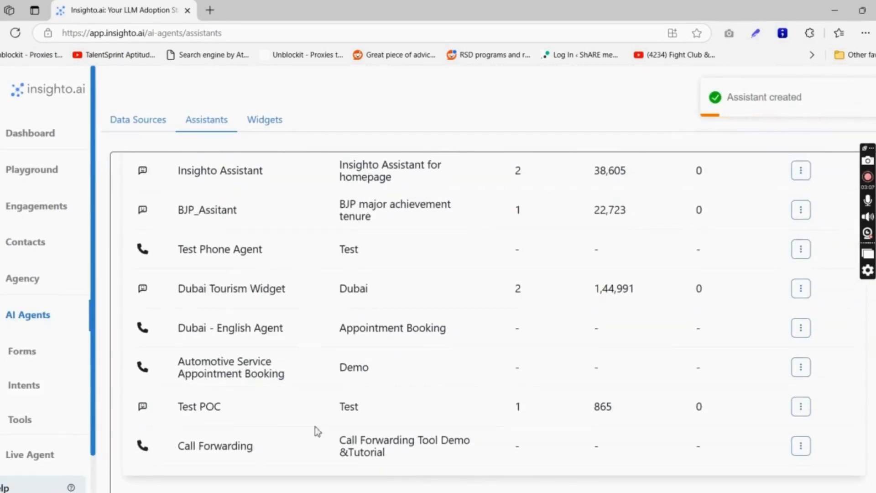
pyautogui.click(801, 446)
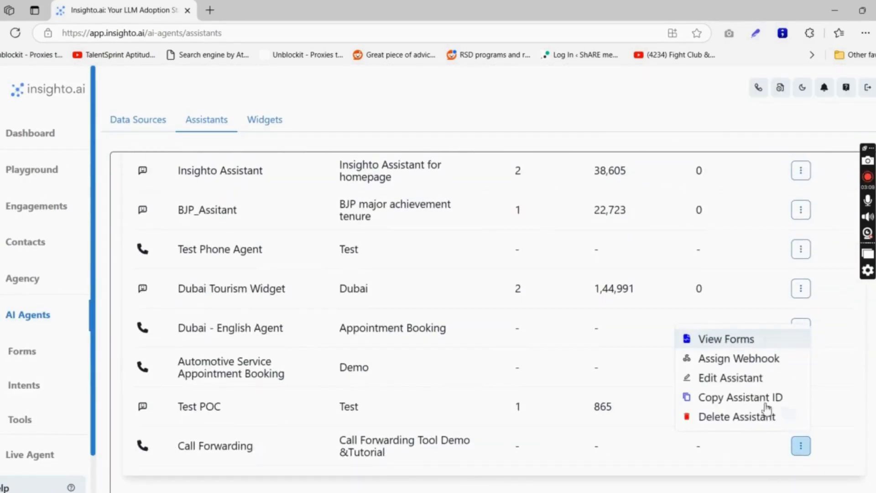
pyautogui.click(754, 379)
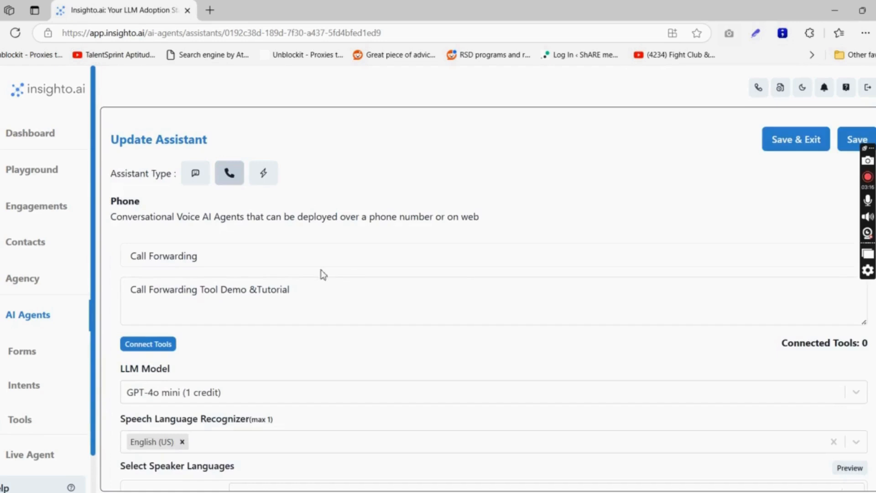
# Connect Call Tool with both contacts' forwarding configurations and close the Update Tool dialog.
pyautogui.click(165, 347)
pyautogui.click(187, 188)
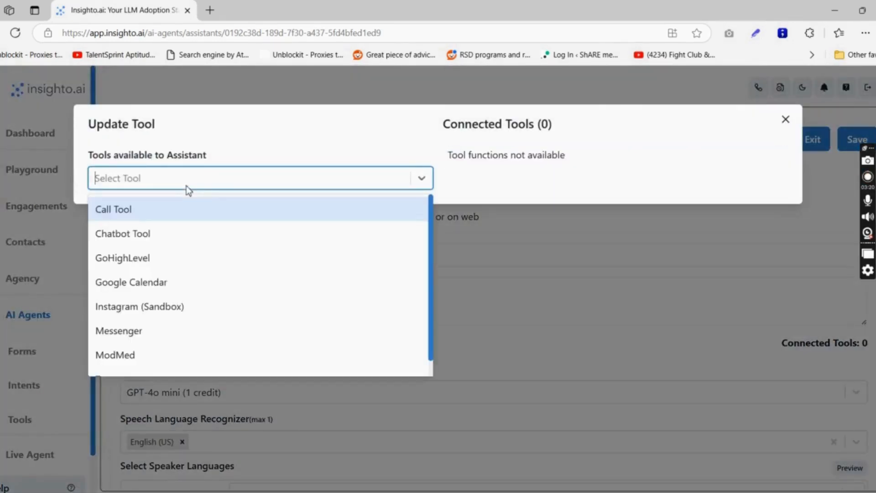
pyautogui.click(182, 206)
pyautogui.click(182, 230)
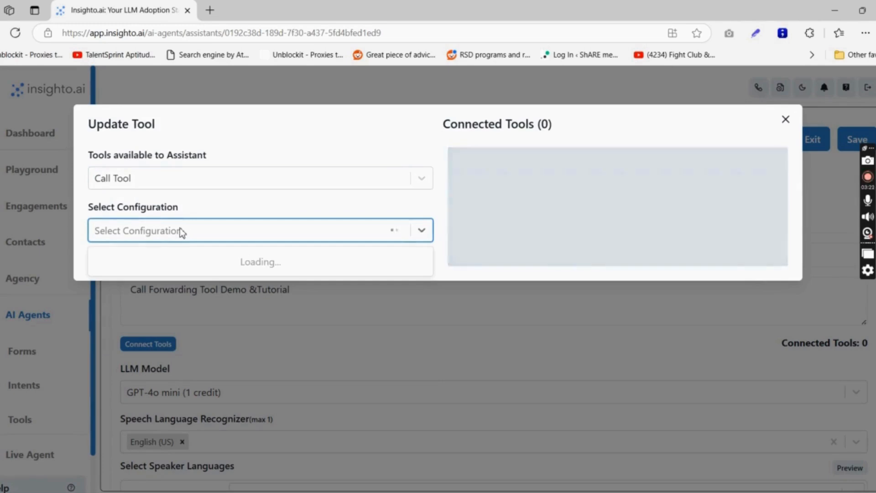
pyautogui.write('akshaya')
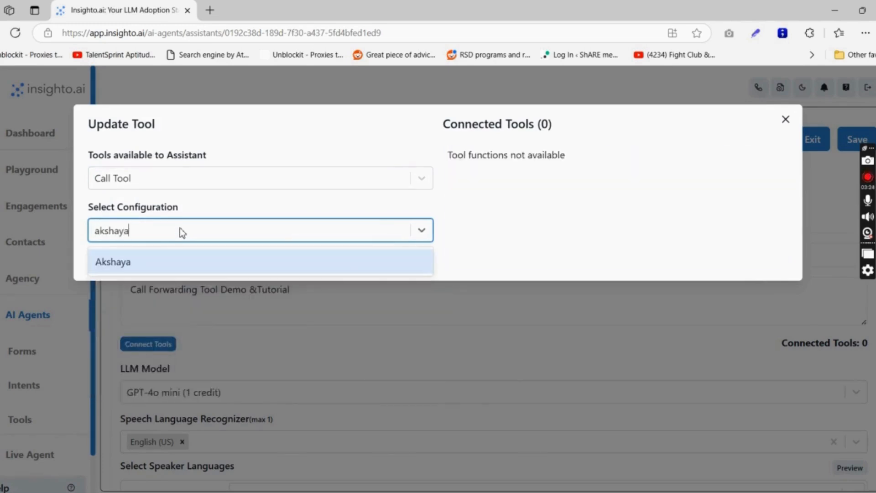
pyautogui.press('Return')
pyautogui.write('uhas')
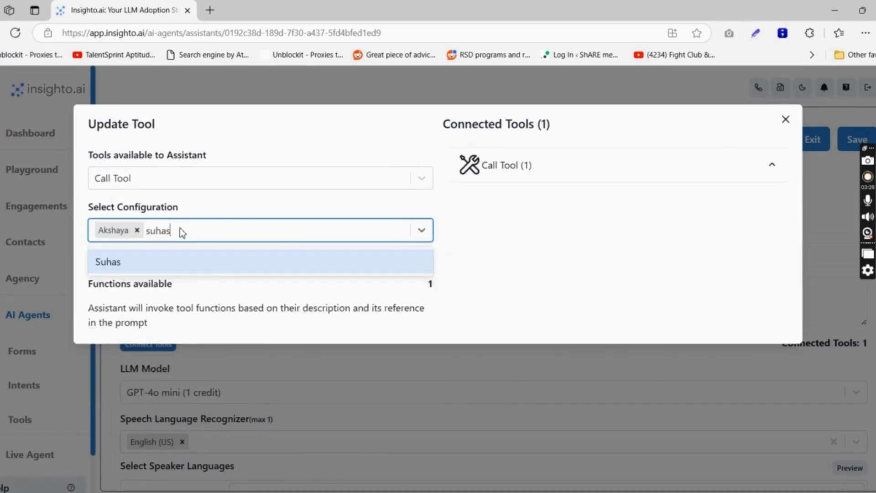
pyautogui.press('Return')
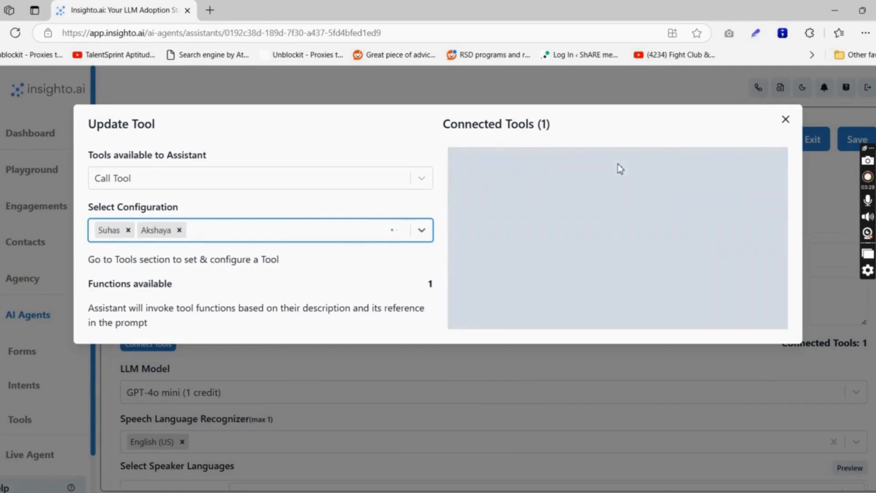
pyautogui.click(786, 119)
pyautogui.scroll(-7, 685, 290)
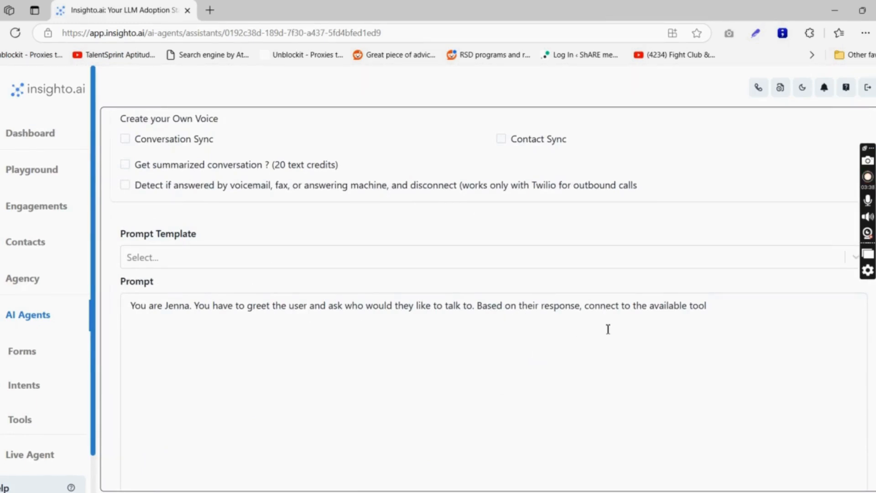
# Go to AI Agents and open the Add a Widget dialog on the Widgets page.
pyautogui.scroll(3, 429, 293)
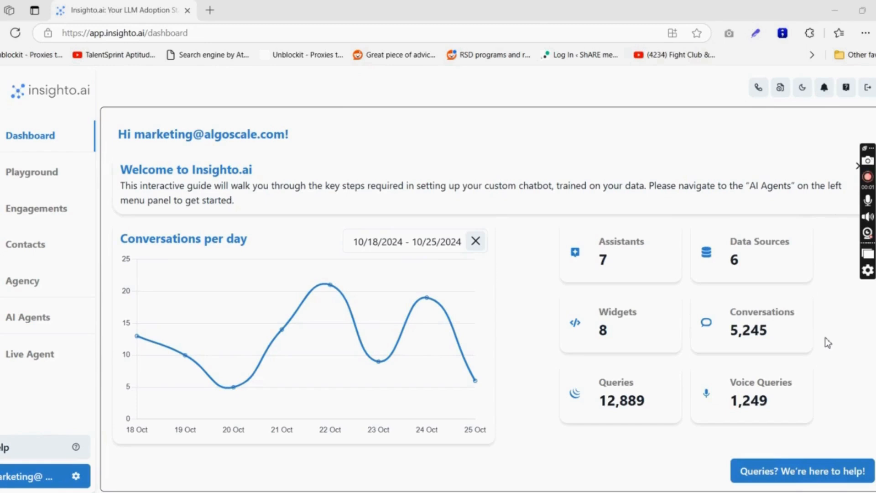
pyautogui.click(64, 317)
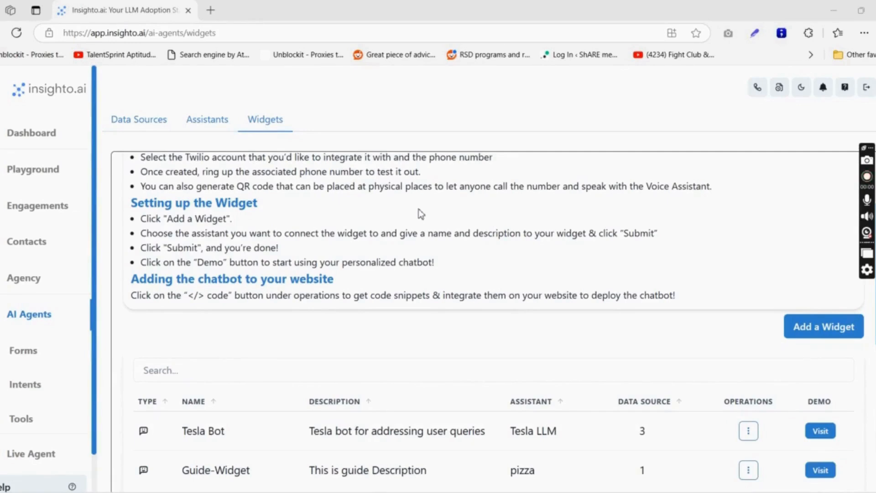
pyautogui.scroll(-1, 323, 196)
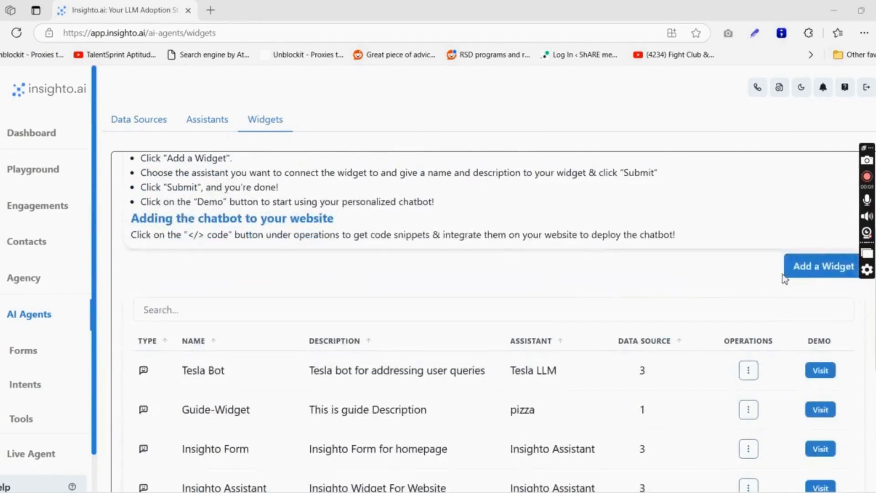
pyautogui.click(786, 272)
pyautogui.click(357, 168)
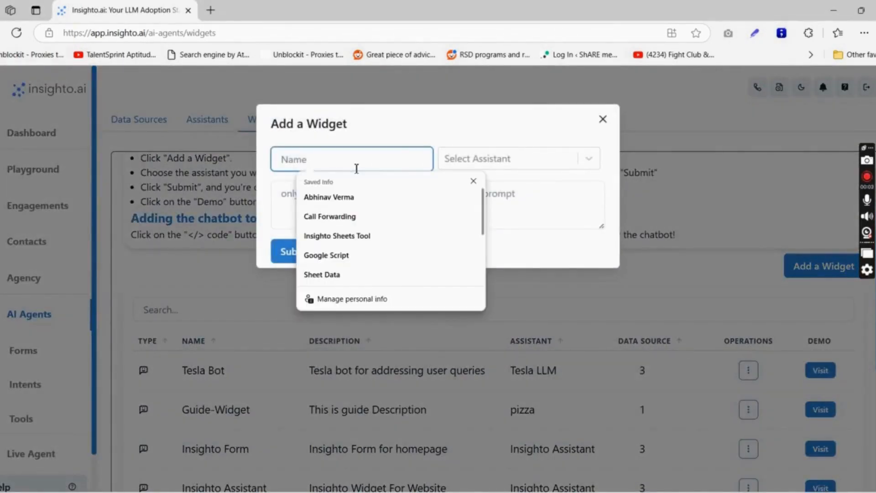
# Name the widget 'Call Forwarding', attach the Call Forwarding assistant, and make it a phone widget.
pyautogui.click(370, 214)
pyautogui.click(463, 164)
pyautogui.scroll(-4, 516, 283)
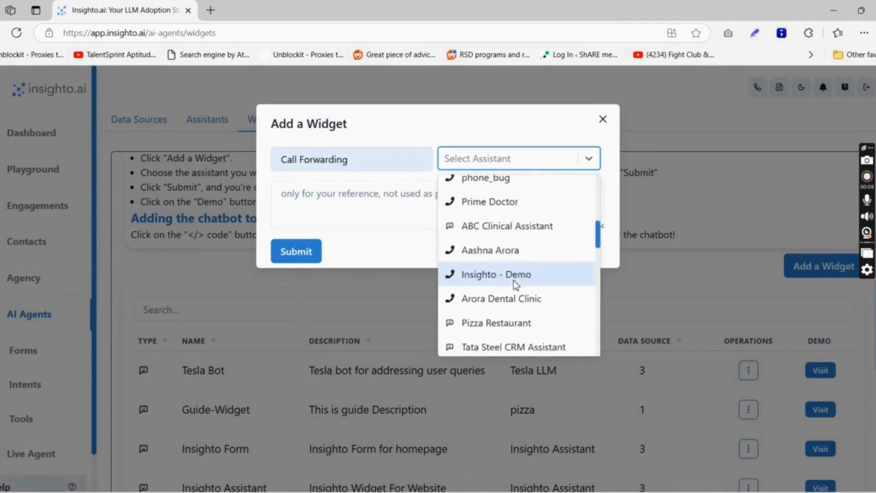
pyautogui.scroll(-3, 516, 285)
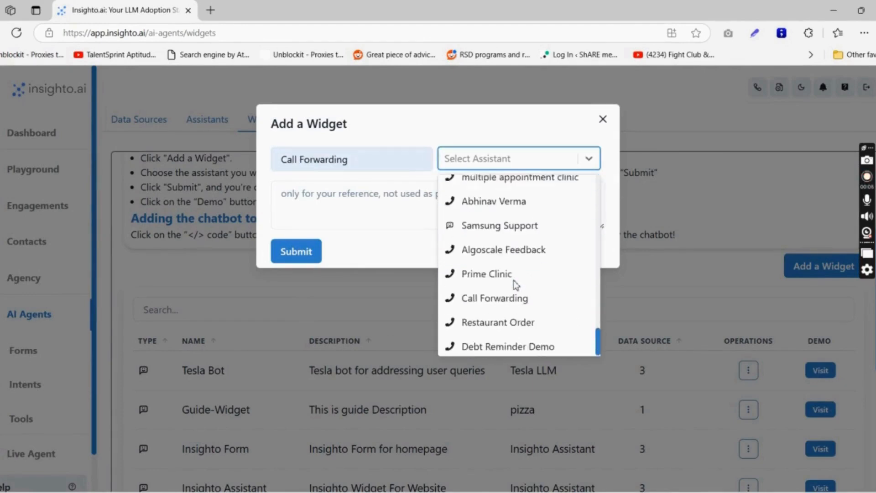
pyautogui.click(498, 304)
pyautogui.click(357, 200)
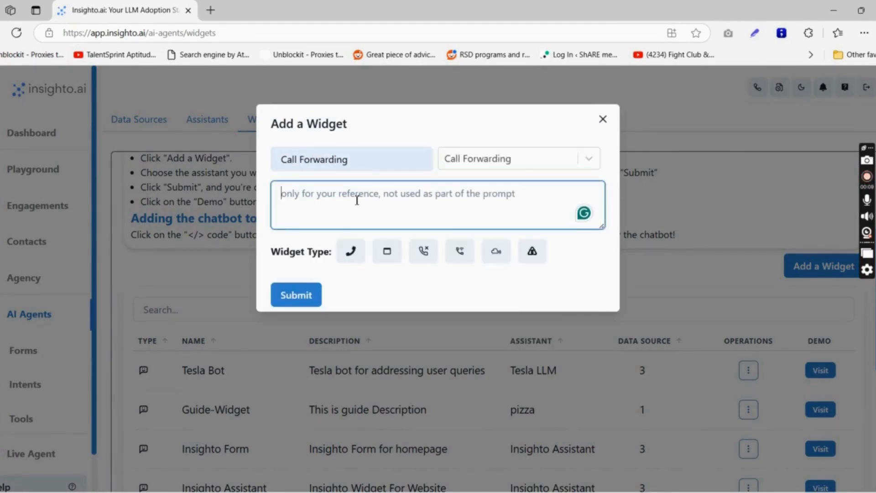
pyautogui.write('Call For')
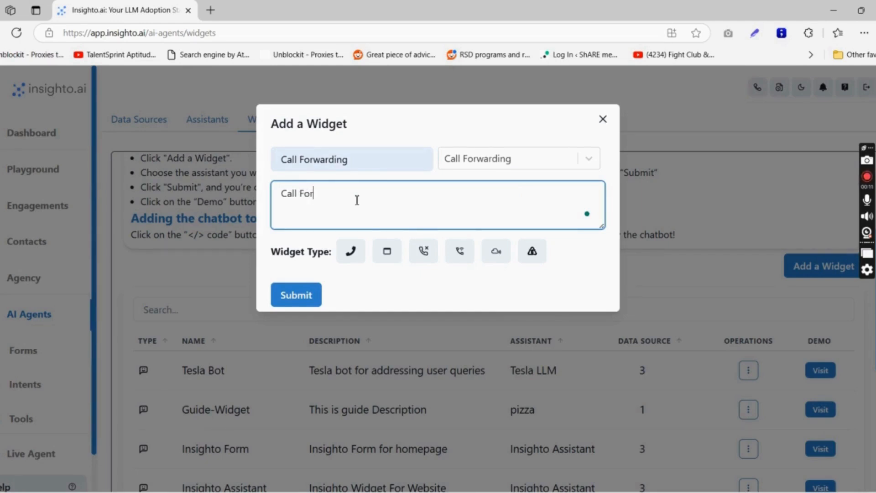
pyautogui.write('warding')
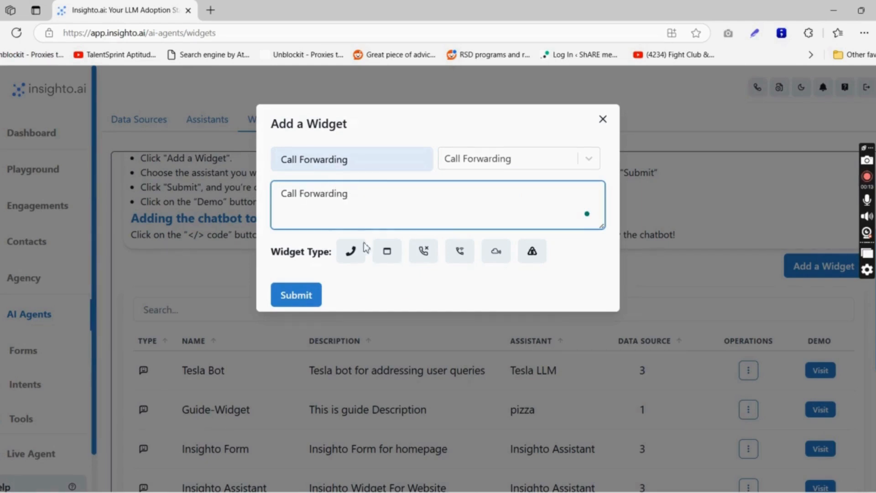
pyautogui.click(364, 250)
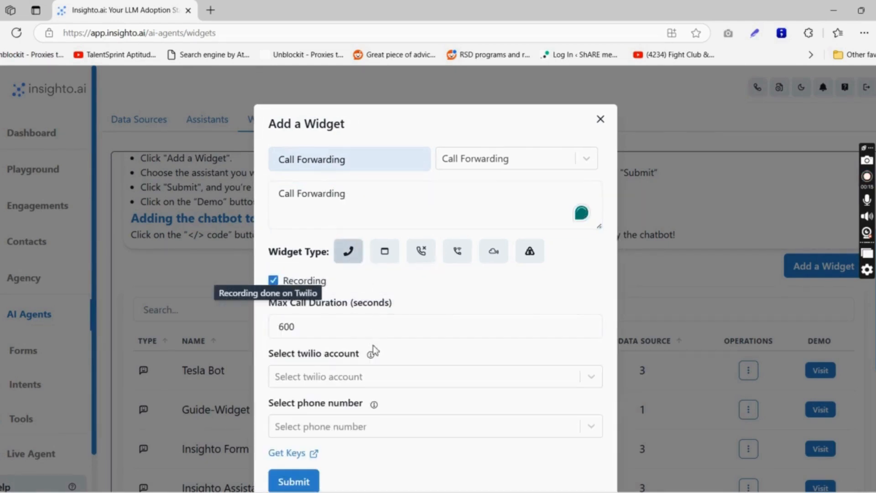
# Pick the Twilio account and phone number, then submit the widget.
pyautogui.scroll(-1, 373, 352)
pyautogui.click(375, 329)
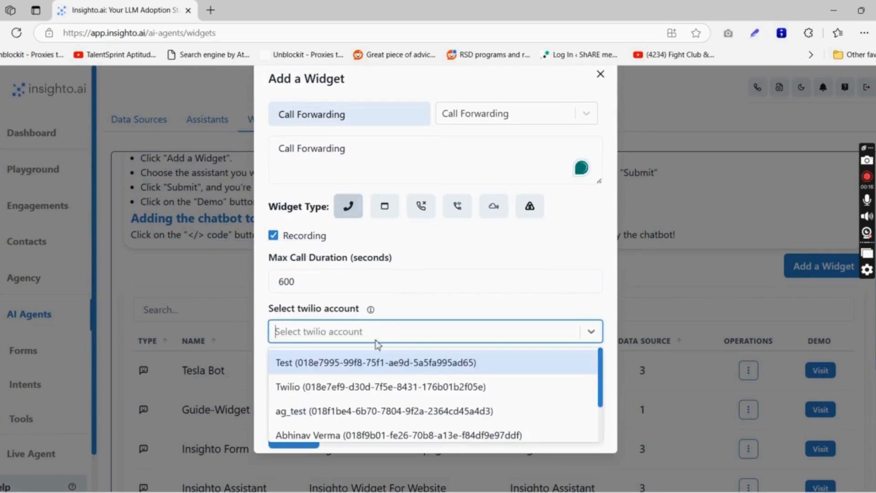
pyautogui.click(377, 397)
pyautogui.click(376, 391)
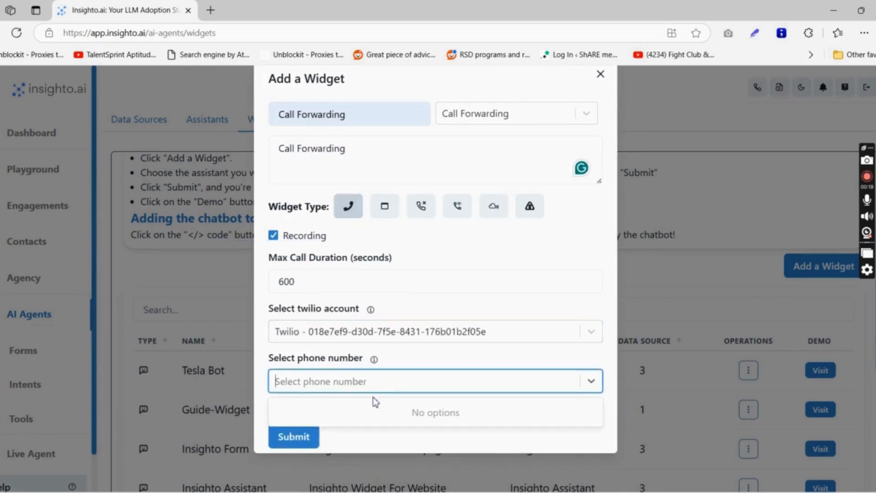
pyautogui.click(362, 434)
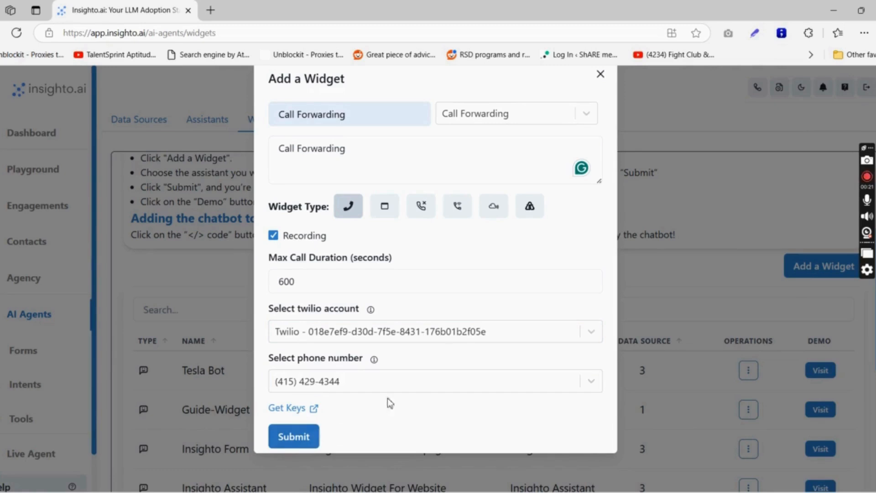
pyautogui.press('Return')
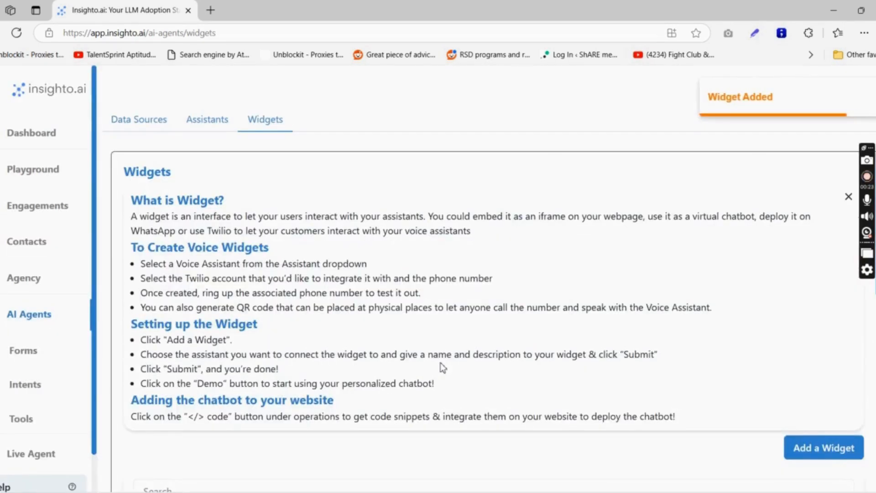